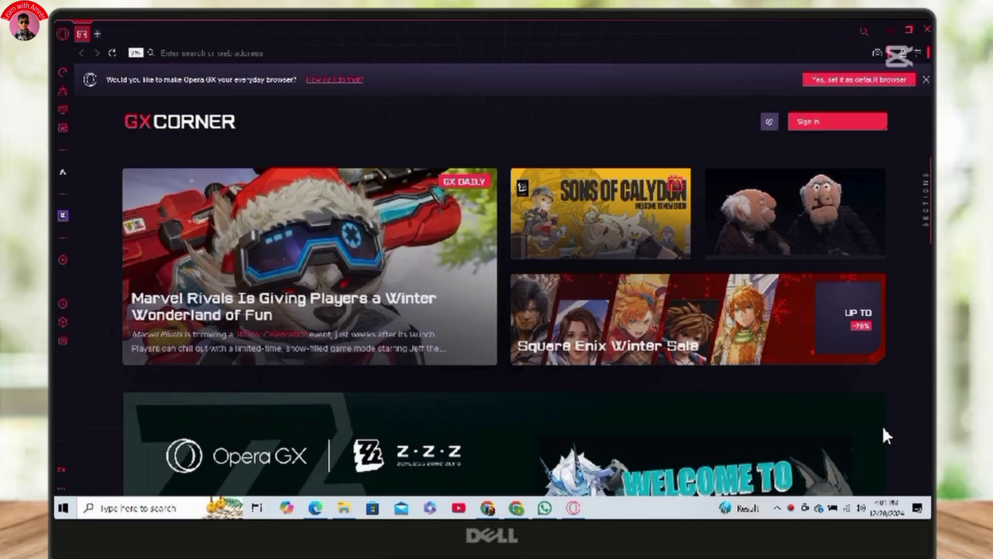
Go to youtube.com in the Opera GX address bar.
click(275, 55)
text(yout)
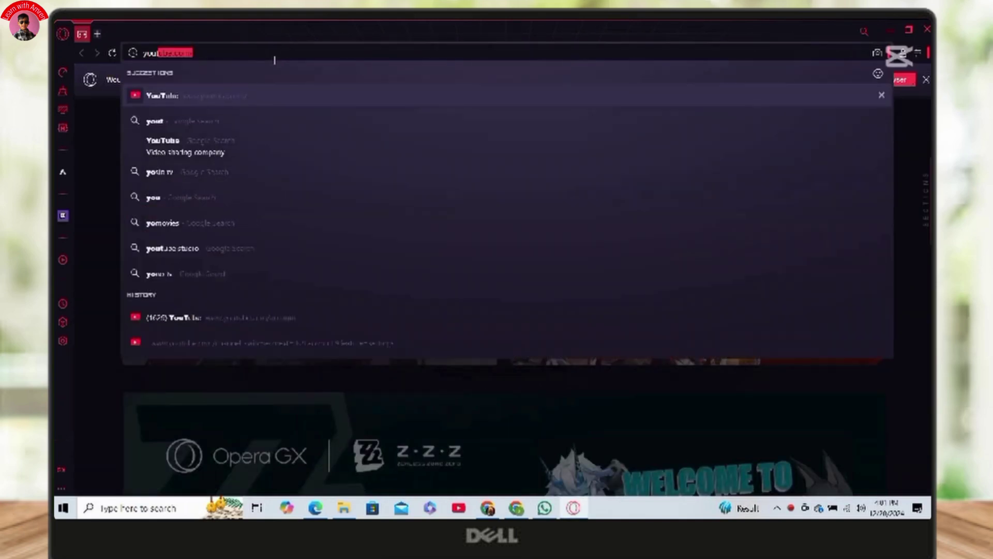
text(ube.com)
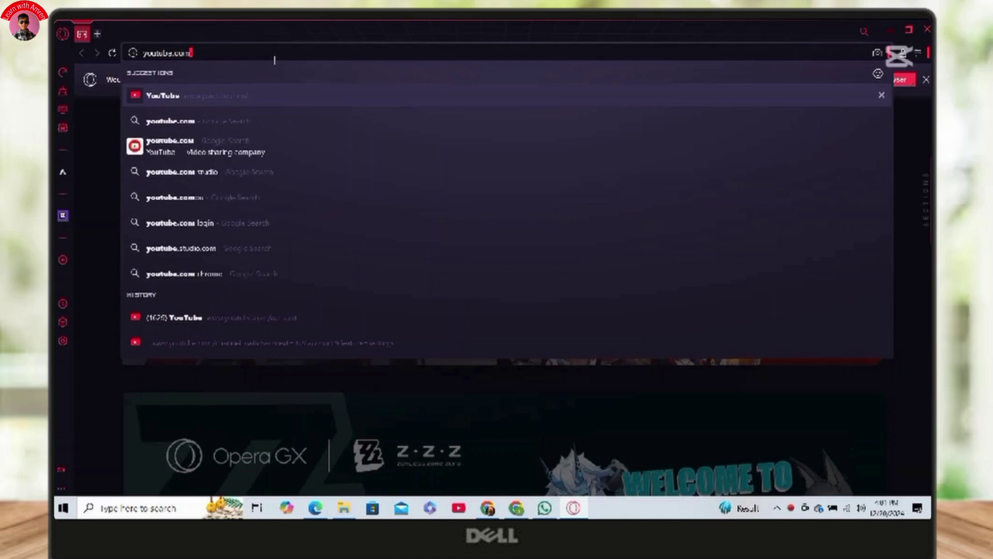
key(Return)
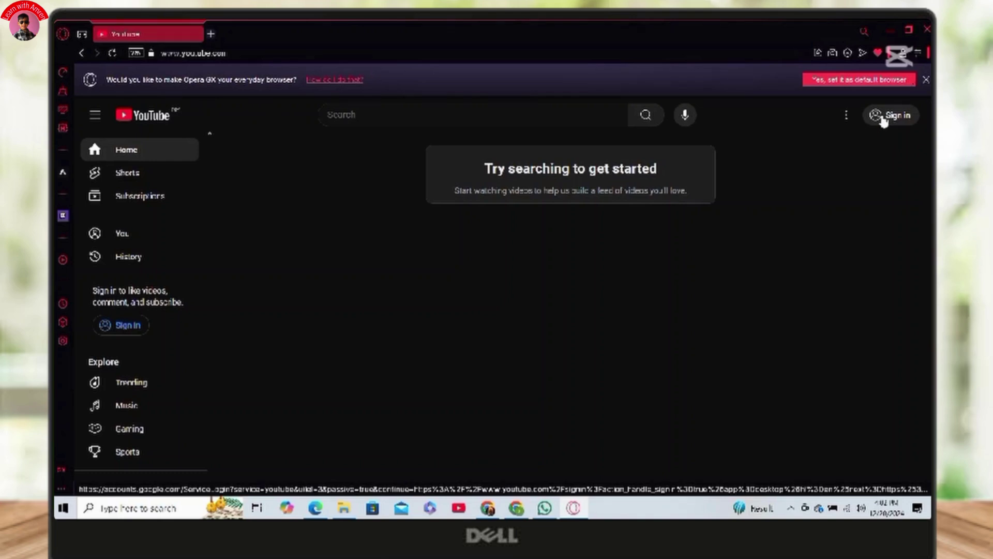
Sign in on YouTube and choose Create account on the Google sign-in page.
click(883, 118)
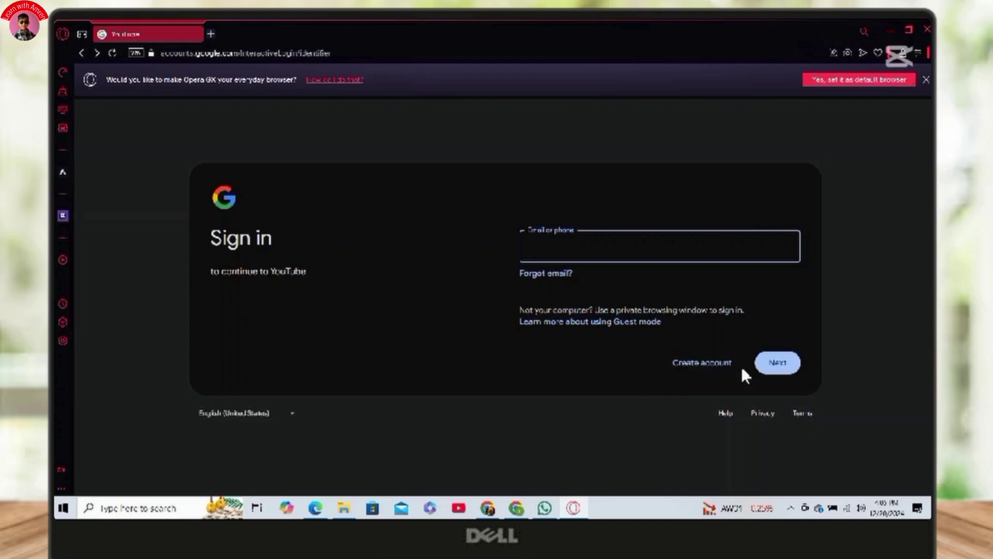
click(712, 366)
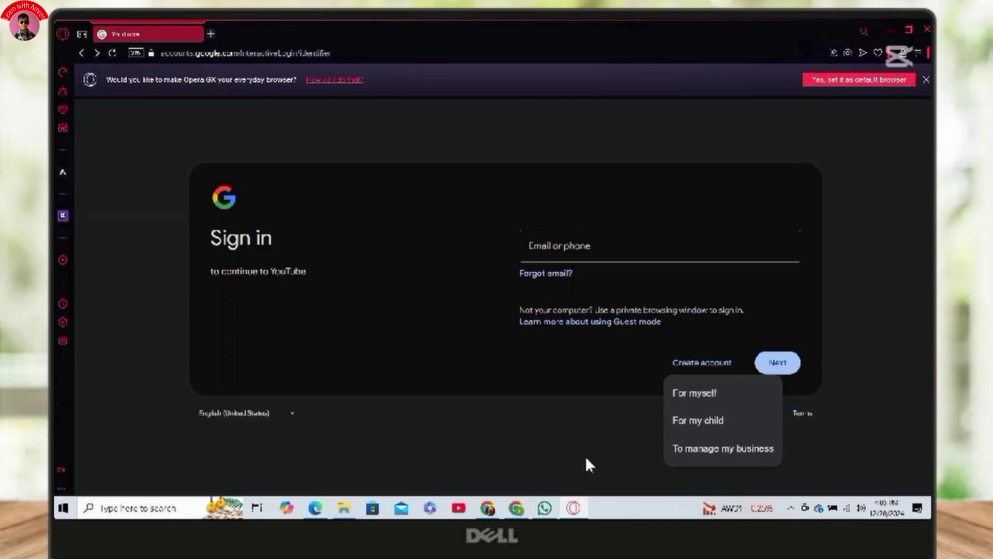
click(686, 402)
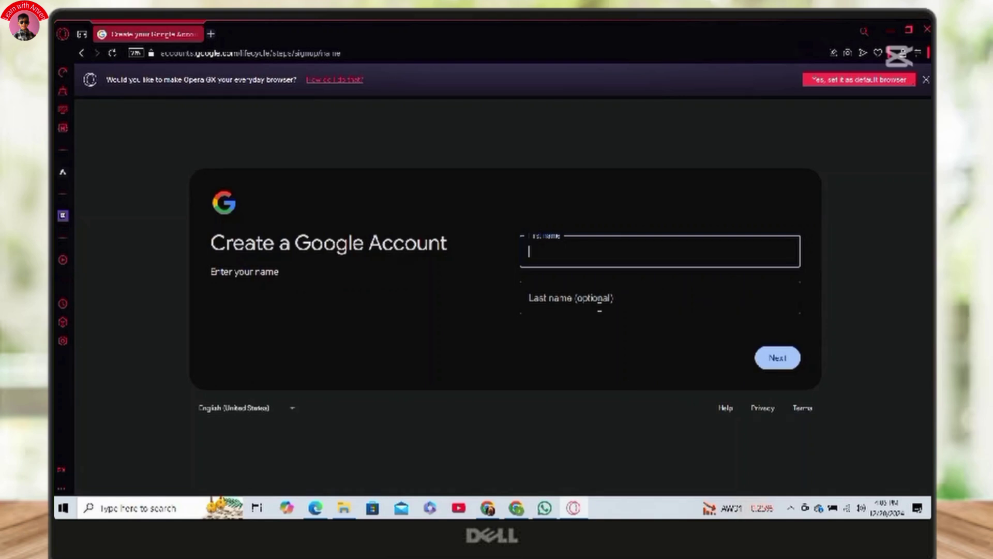
text(garp)
click(599, 308)
text(roge)
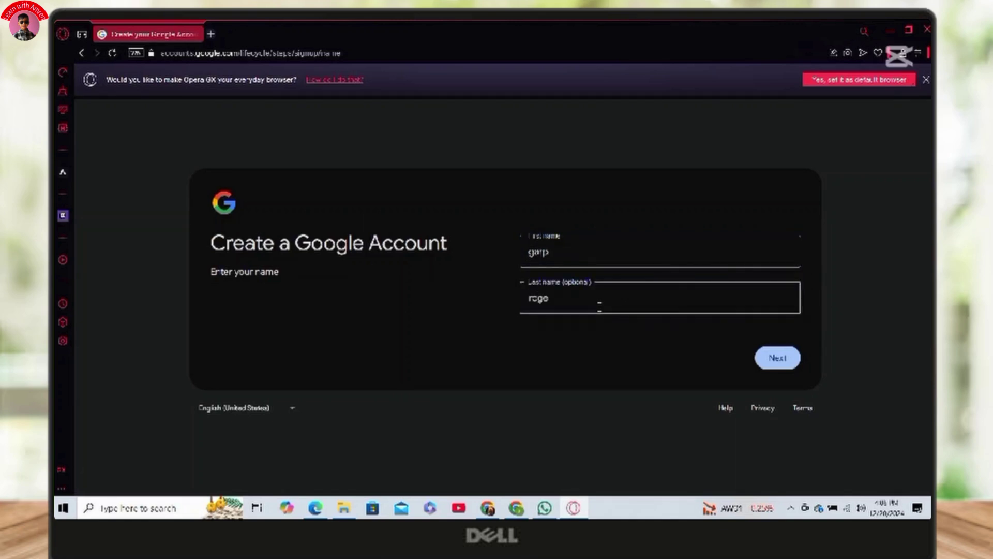
text(r)
click(780, 360)
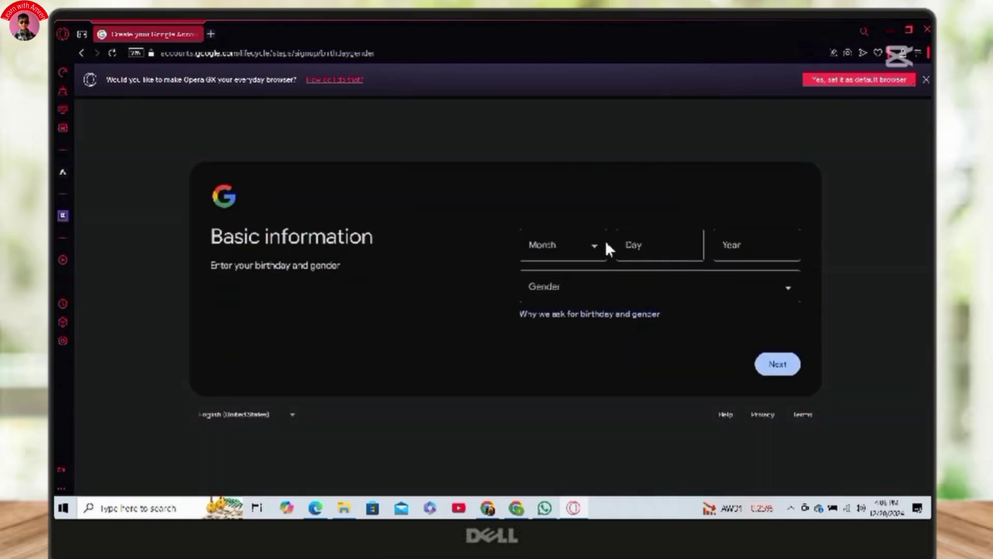
Set the birthday to June 12, 2002 and choose a gender.
click(602, 247)
click(550, 351)
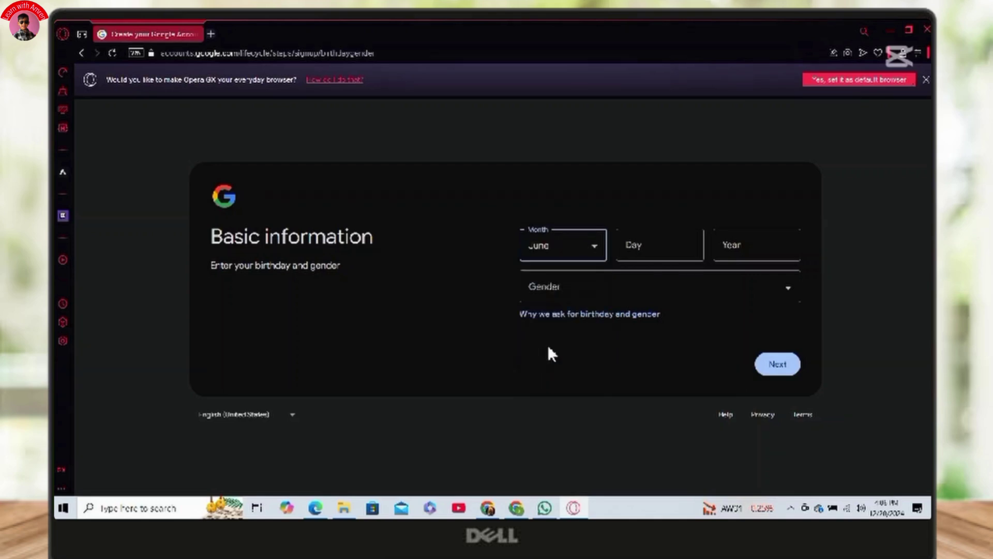
key(Tab)
text(12)
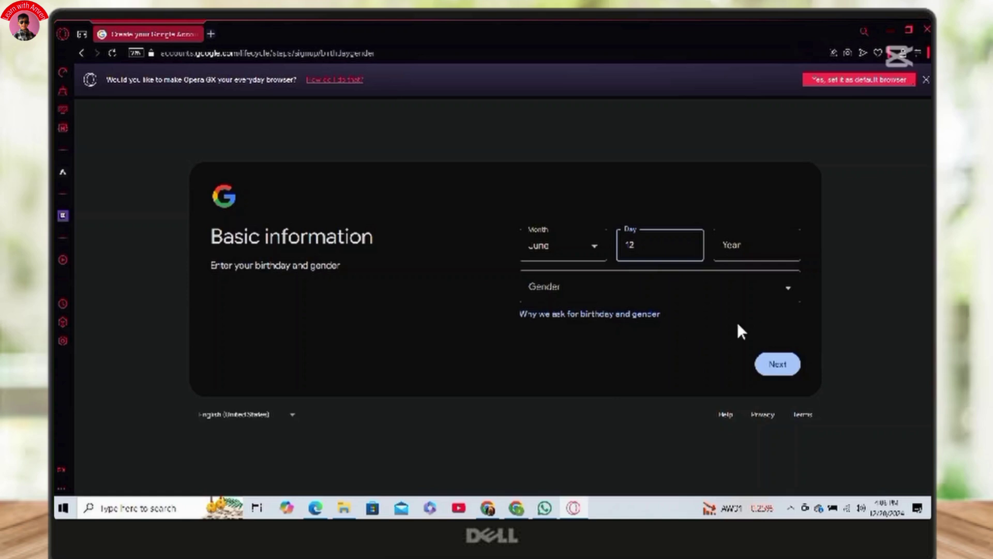
key(Tab)
text(200)
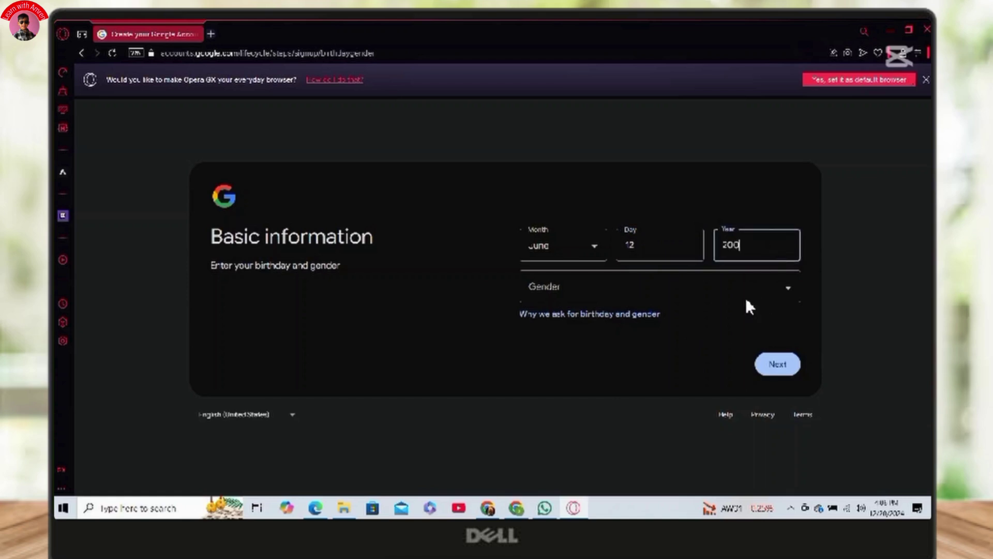
text(2)
key(Tab)
click(760, 303)
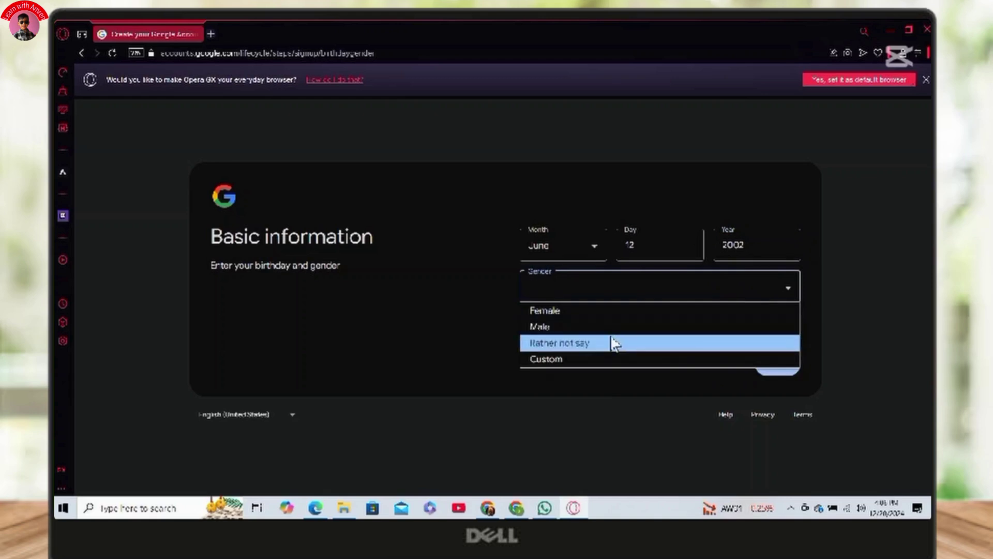
click(610, 326)
click(777, 365)
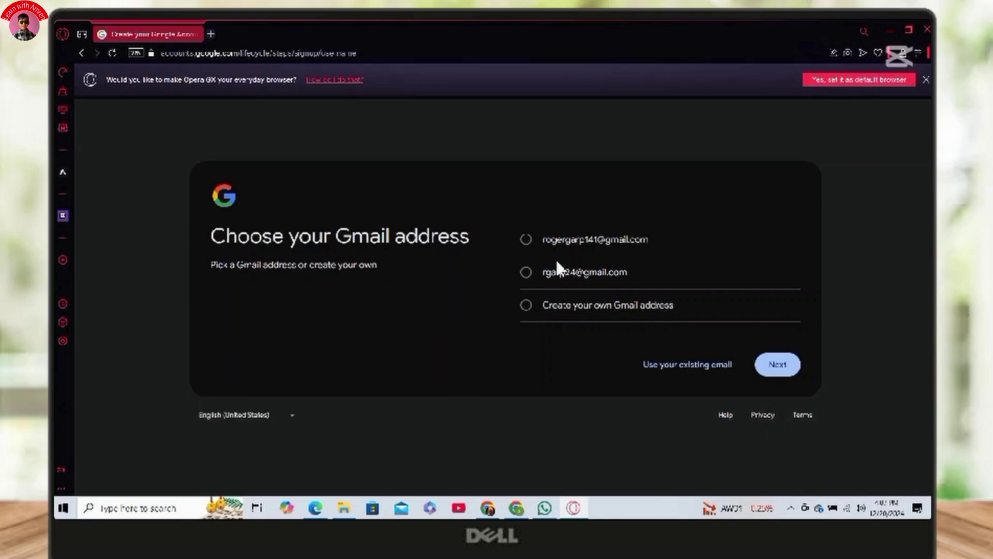
click(526, 240)
click(774, 361)
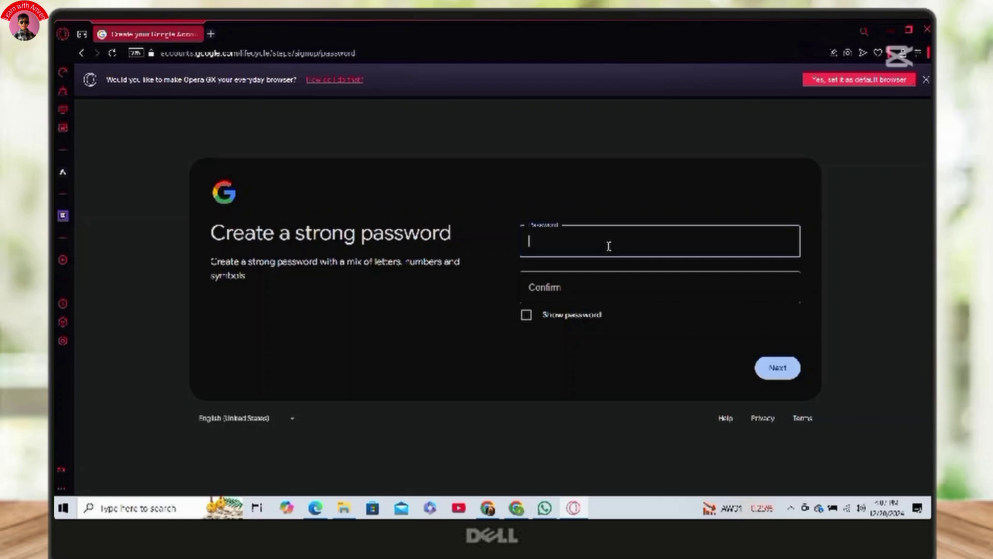
click(607, 291)
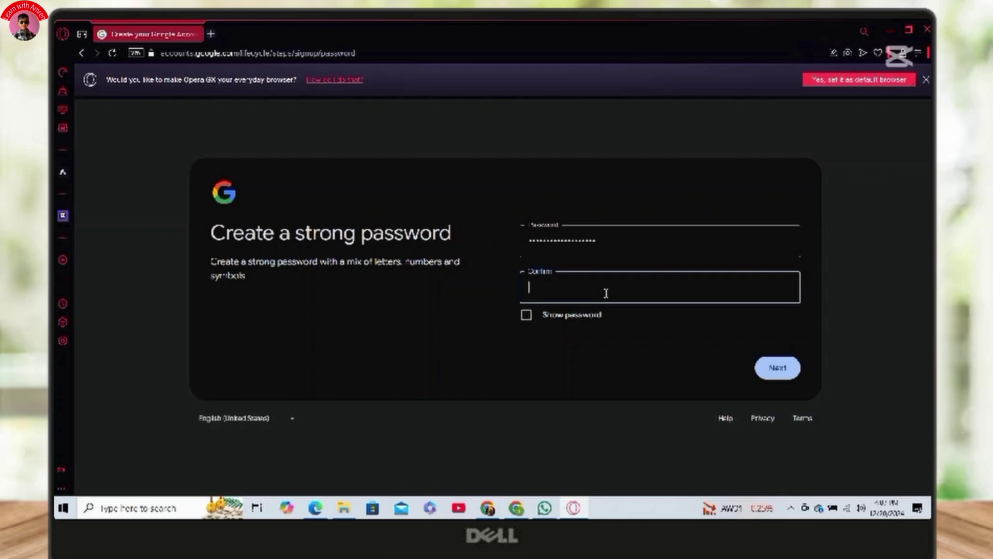
text(************)
text(******)
click(776, 371)
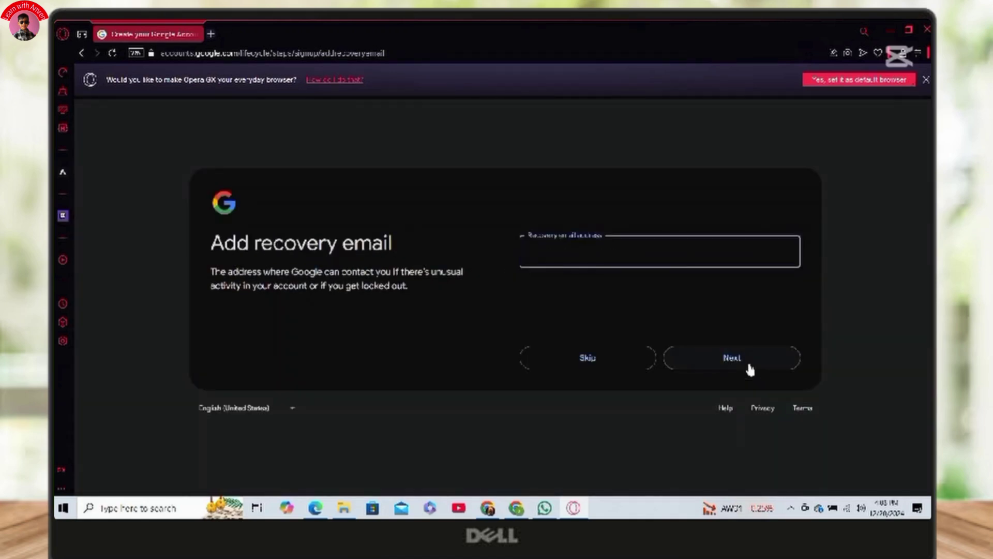
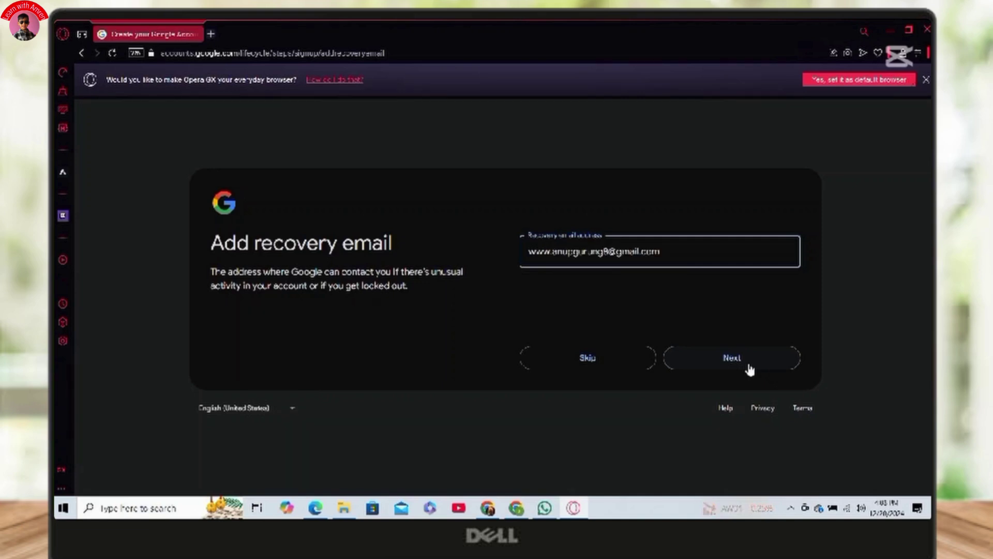
click(711, 361)
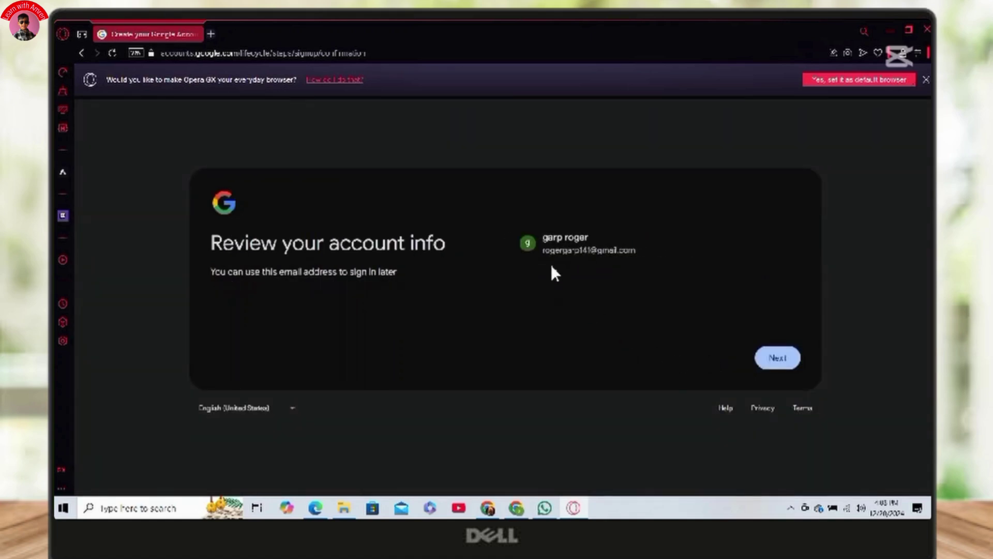
click(777, 357)
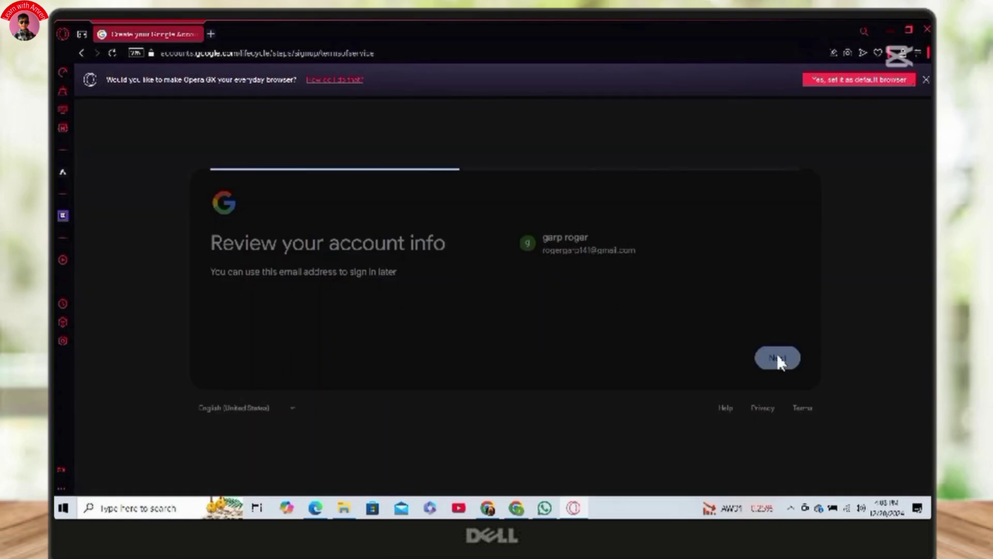
Scroll down and accept the privacy terms to finish signup.
scroll(673, 354, down, 2)
scroll(672, 351, down, 5)
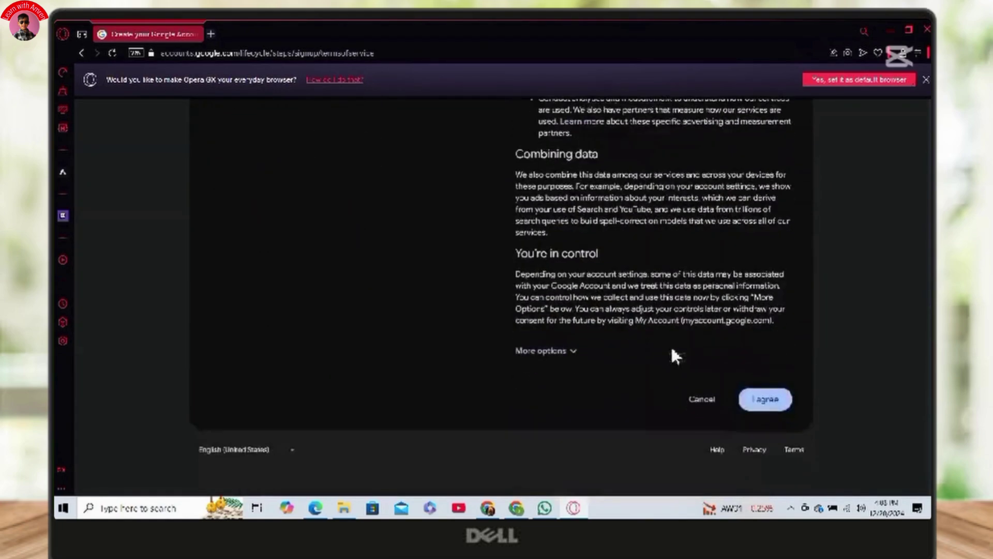
click(764, 403)
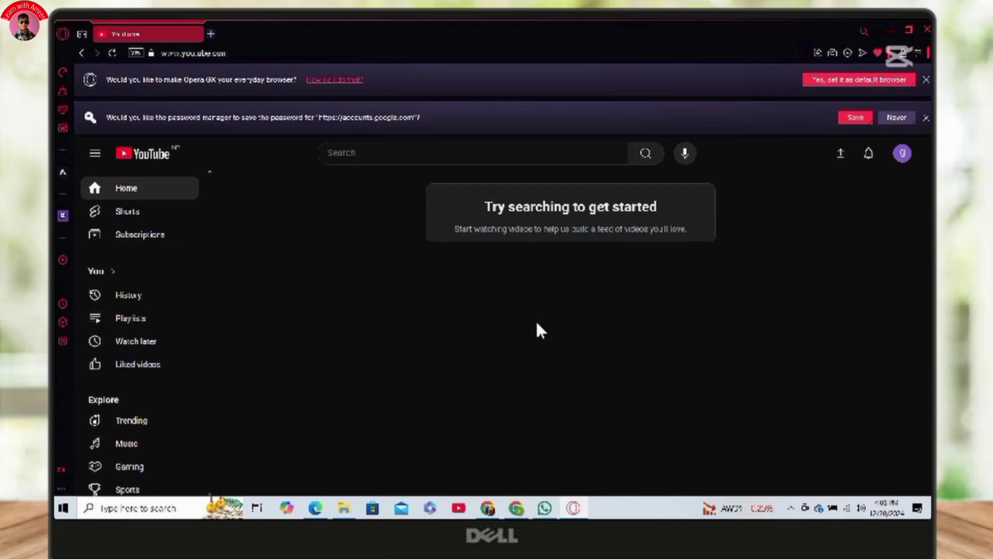
From the avatar menu, create a YouTube channel with 141 appended to its name.
click(905, 154)
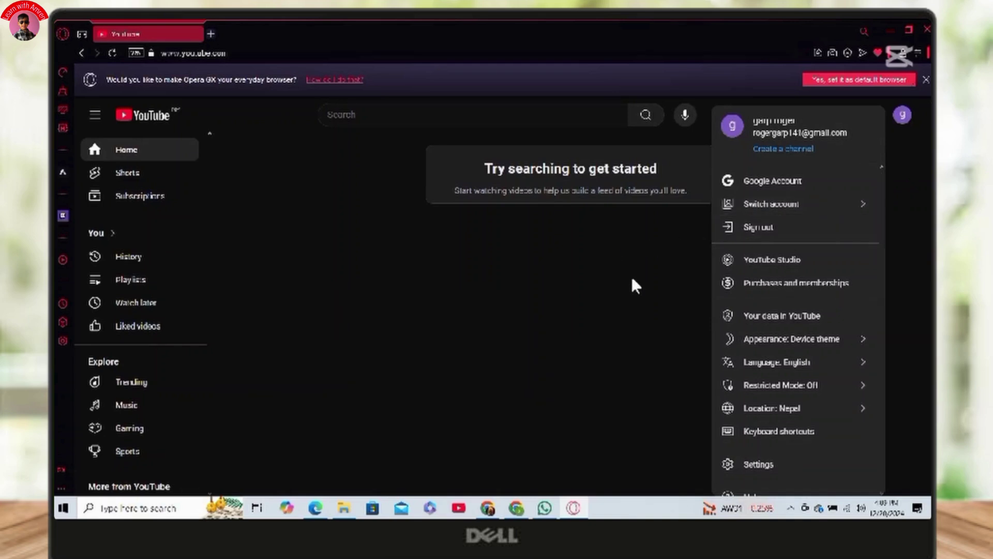
click(790, 154)
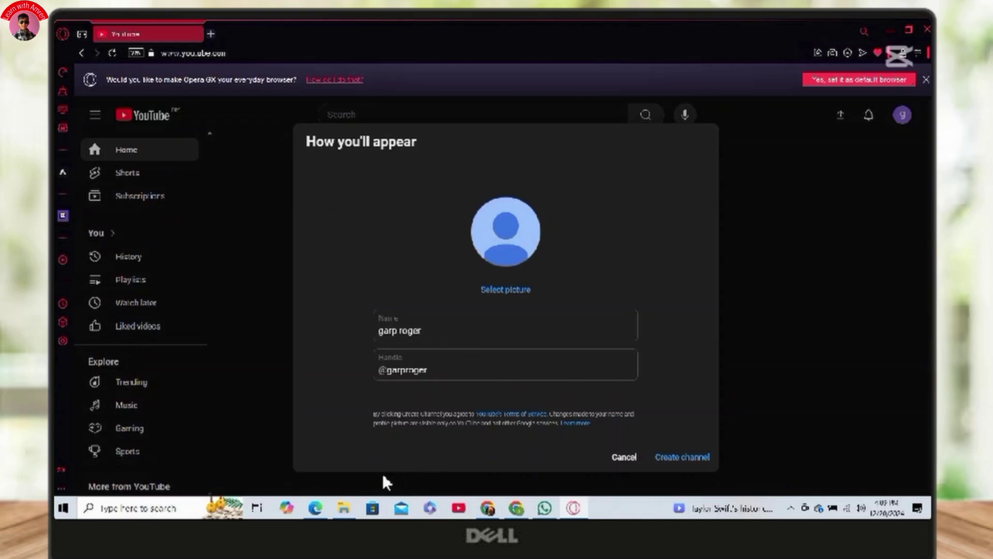
click(442, 331)
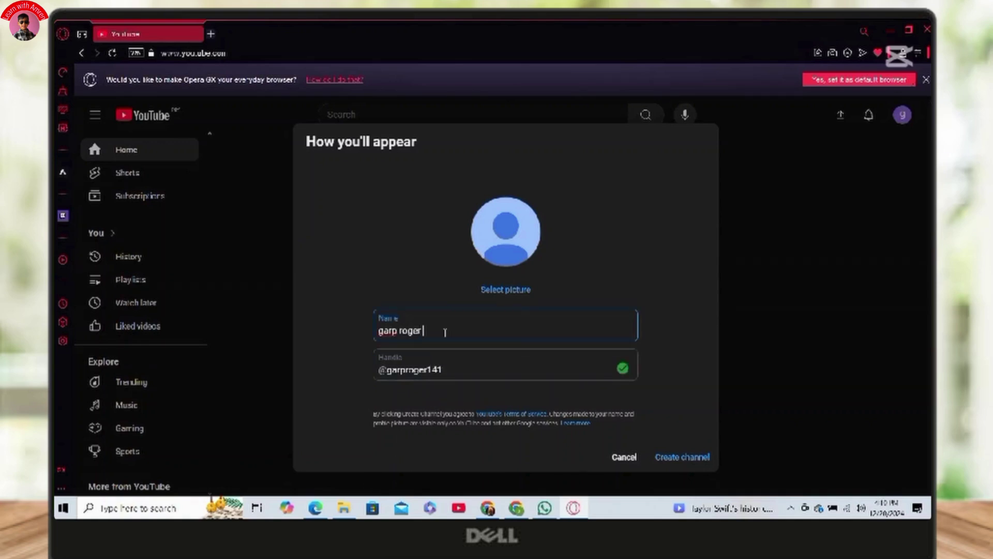
text(141)
click(673, 462)
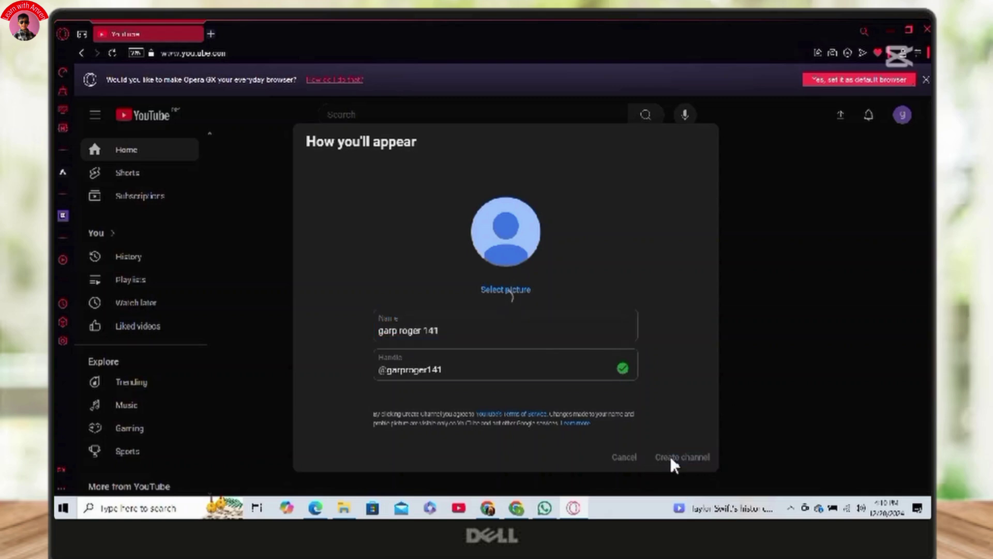